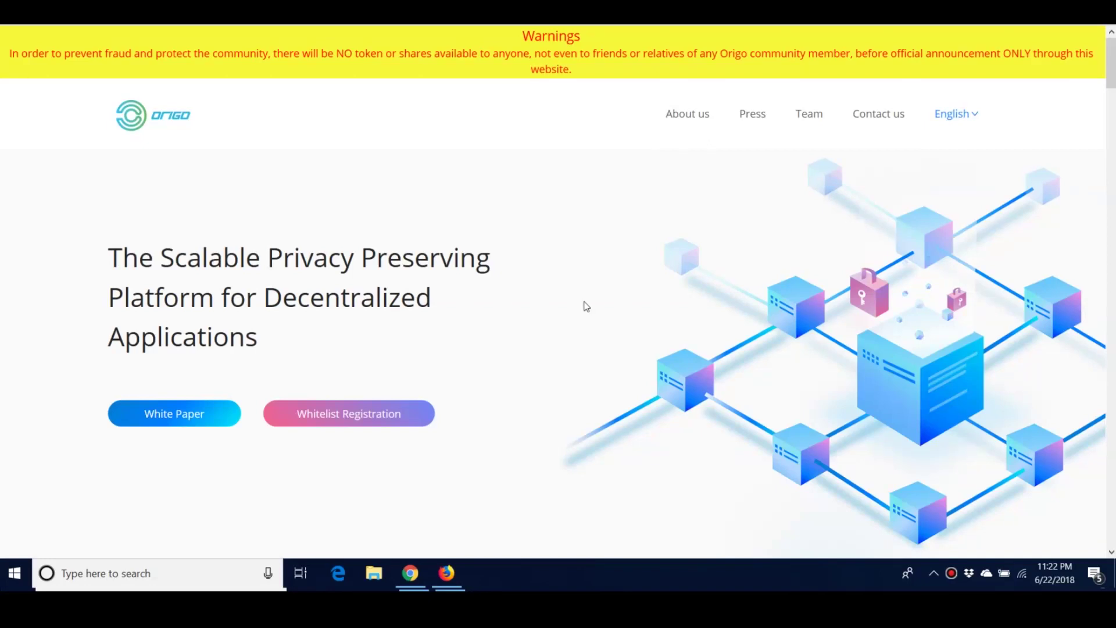
scroll(587, 306, "down", 3)
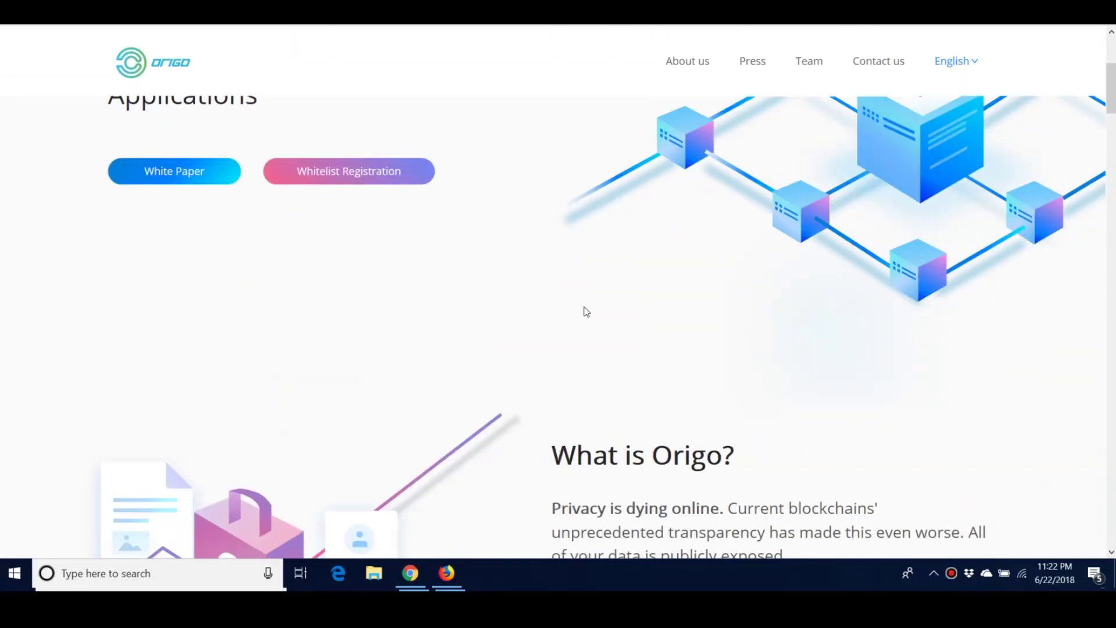
scroll(585, 310, "down", 3)
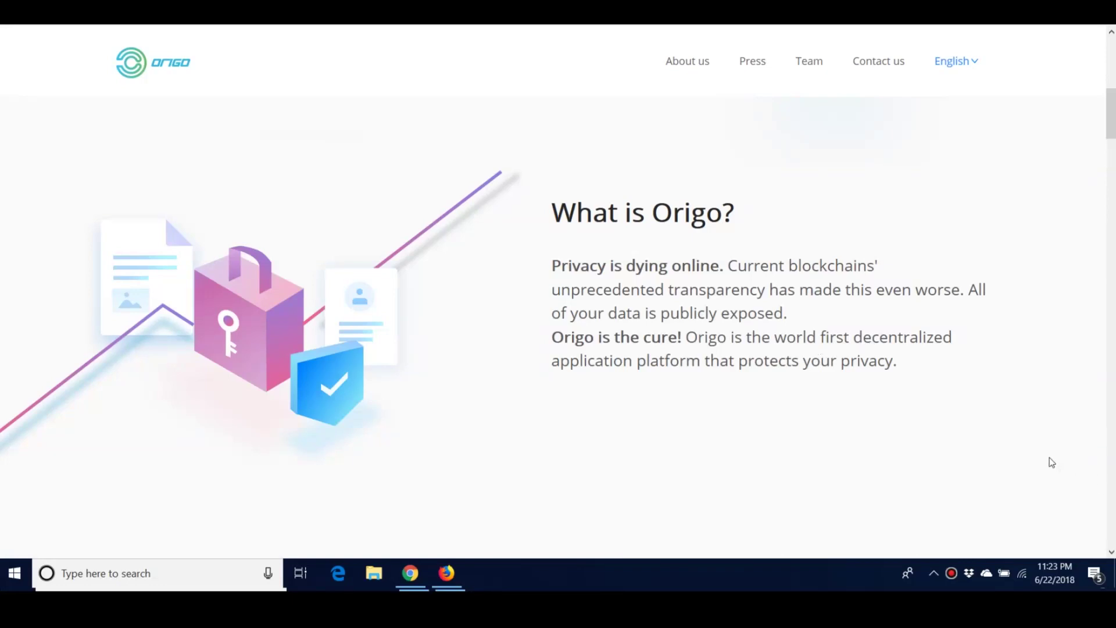
scroll(1037, 463, "down", 2)
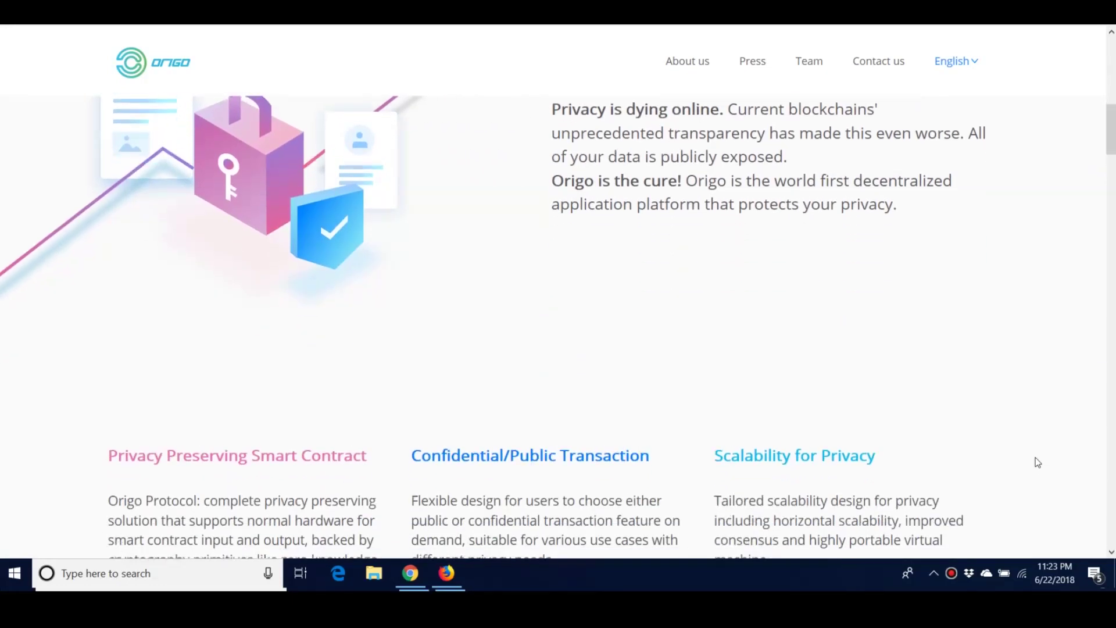
scroll(1038, 462, "down", 3)
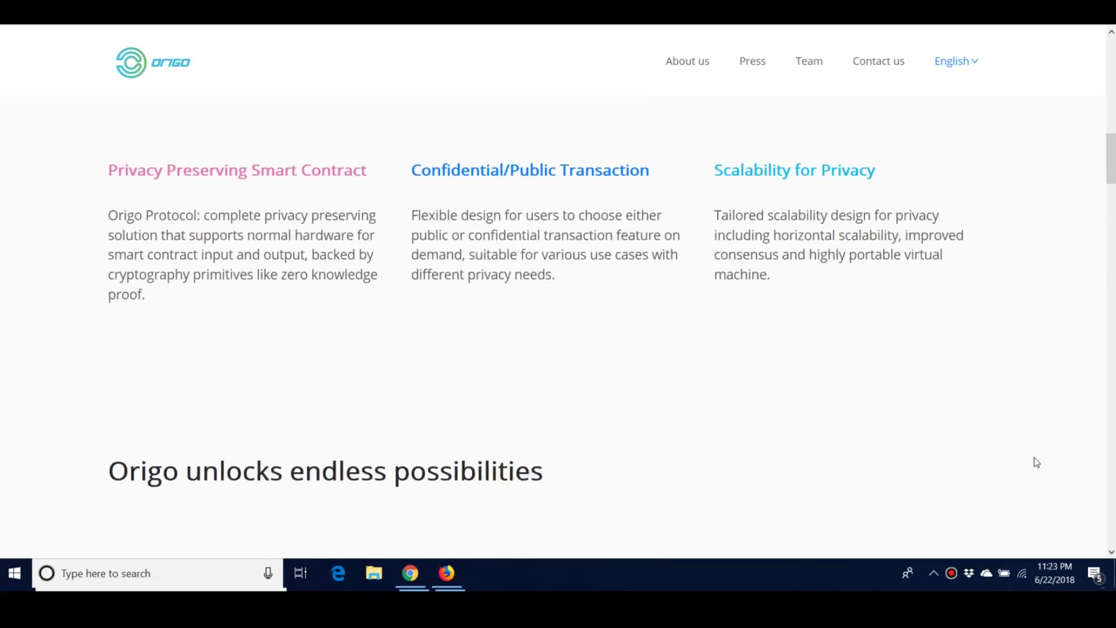
scroll(1037, 462, "down", 1)
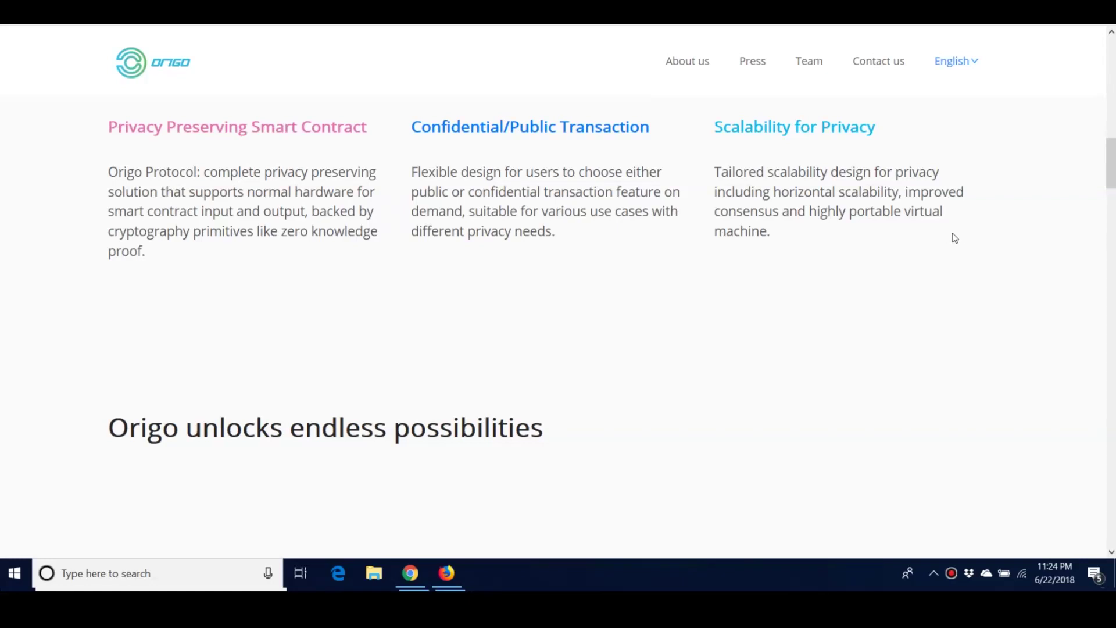
scroll(952, 236, "down", 3)
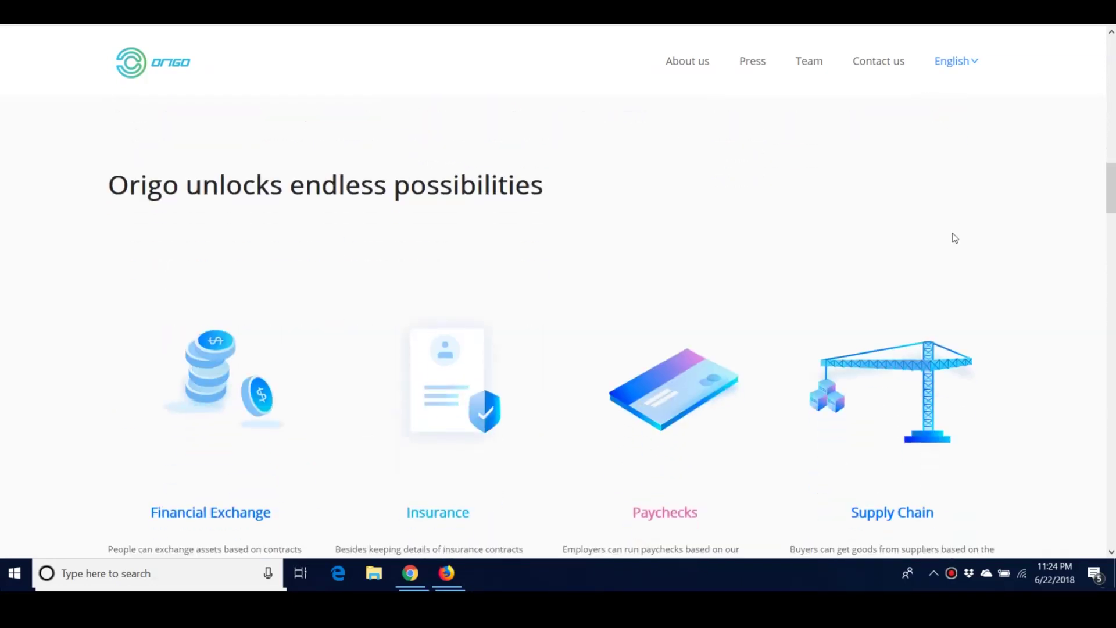
scroll(953, 235, "down", 2)
scroll(952, 238, "up", 2)
scroll(357, 236, "down", 1)
scroll(353, 237, "down", 1)
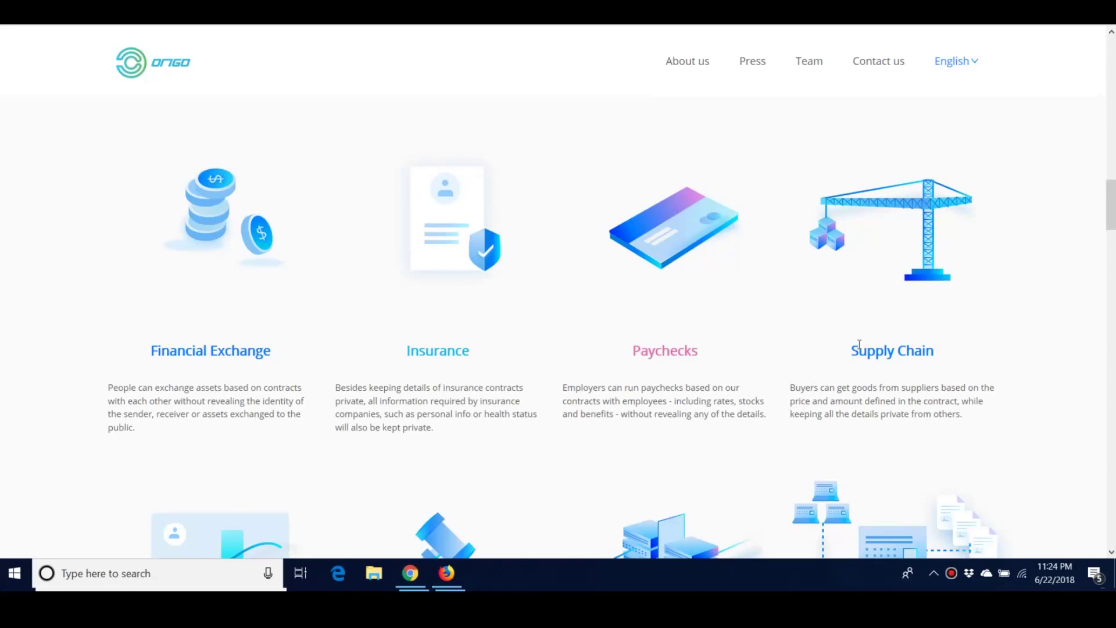
scroll(848, 352, "down", 1)
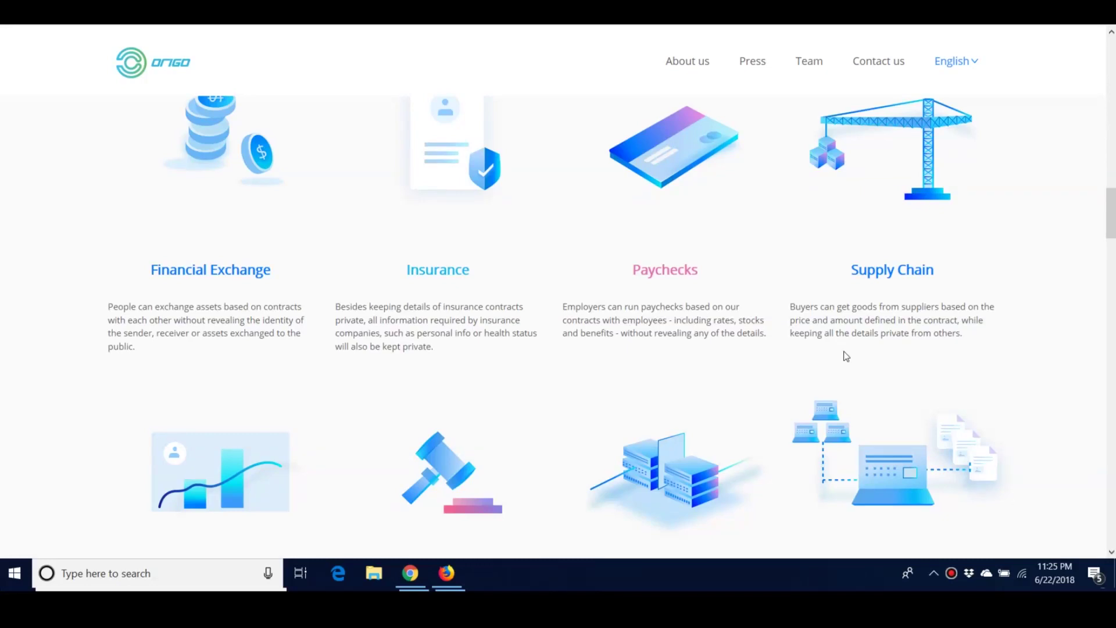
scroll(847, 356, "down", 3)
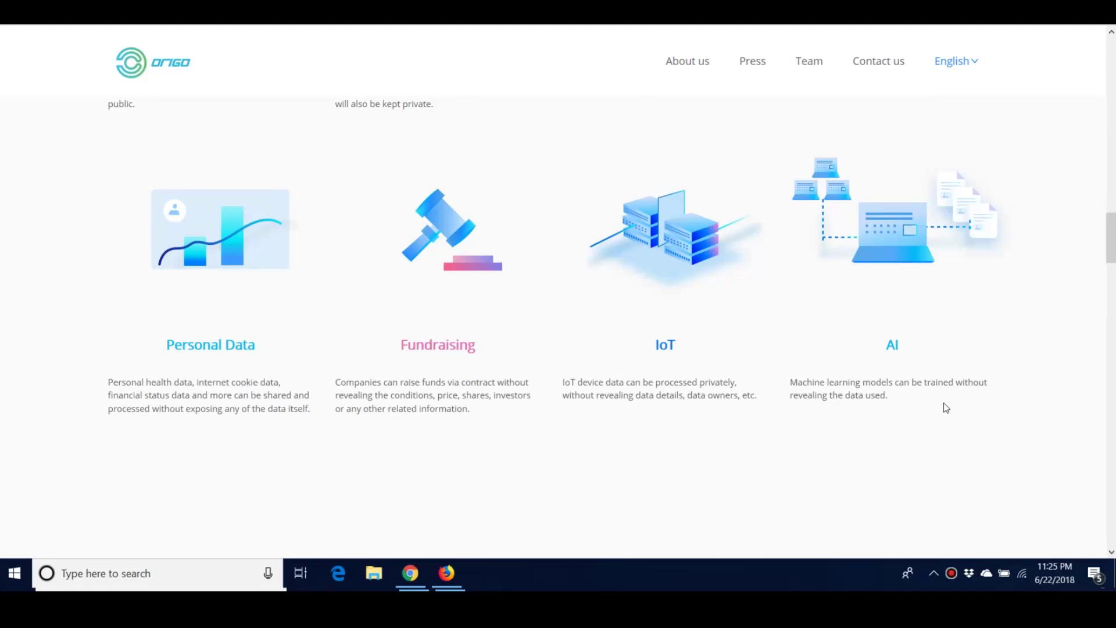
scroll(944, 407, "down", 3)
scroll(468, 254, "up", 1)
scroll(469, 254, "up", 2)
scroll(250, 237, "up", 2)
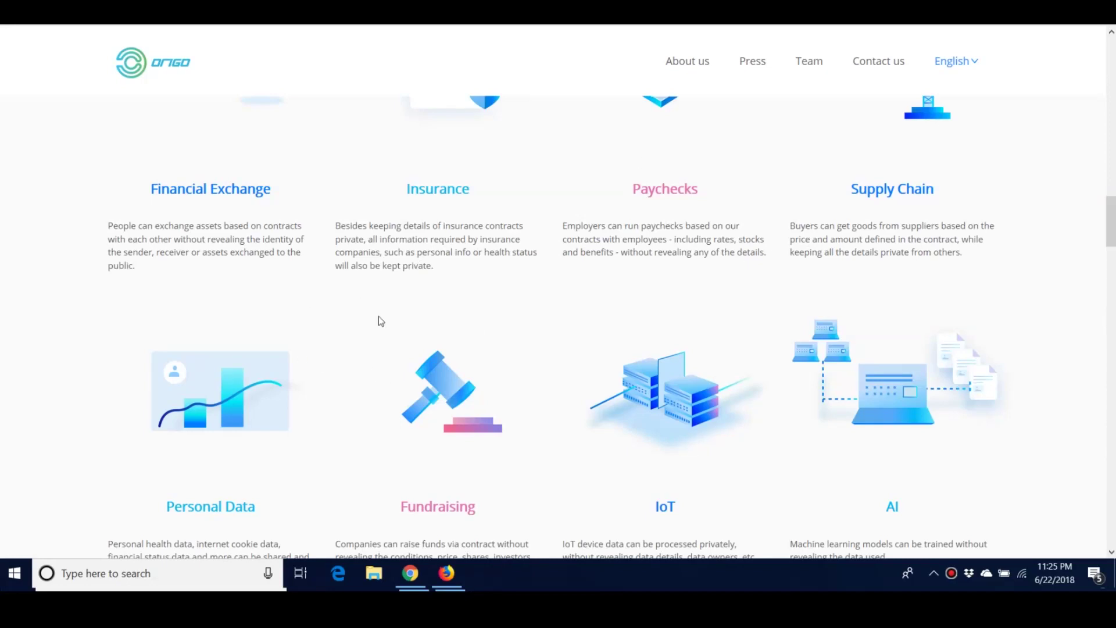
scroll(1037, 291, "down", 2)
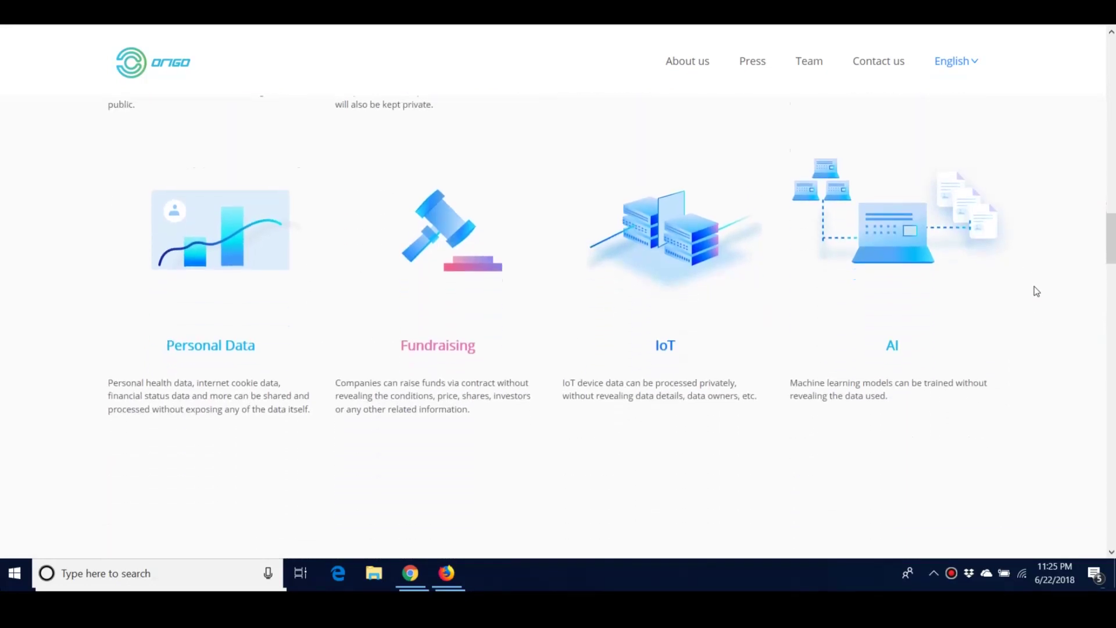
scroll(1036, 291, "down", 2)
scroll(1035, 295, "down", 2)
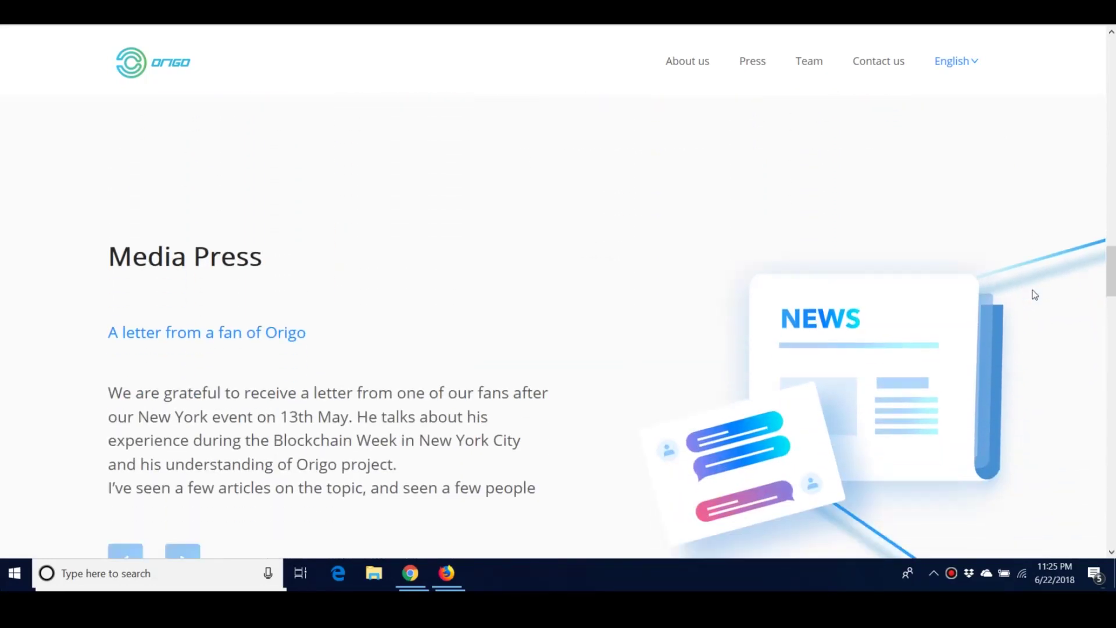
scroll(1035, 294, "down", 1)
scroll(406, 277, "down", 1)
scroll(716, 233, "down", 1)
scroll(716, 233, "down", 3)
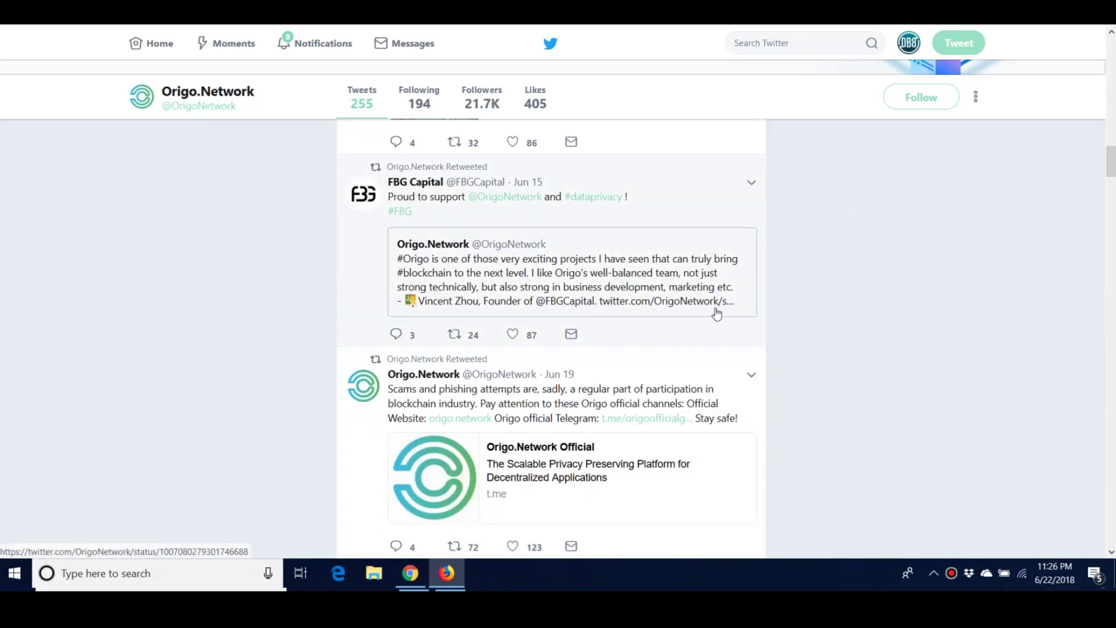
scroll(698, 318, "down", 1)
scroll(432, 324, "down", 1)
scroll(434, 349, "up", 1)
scroll(578, 417, "up", 1)
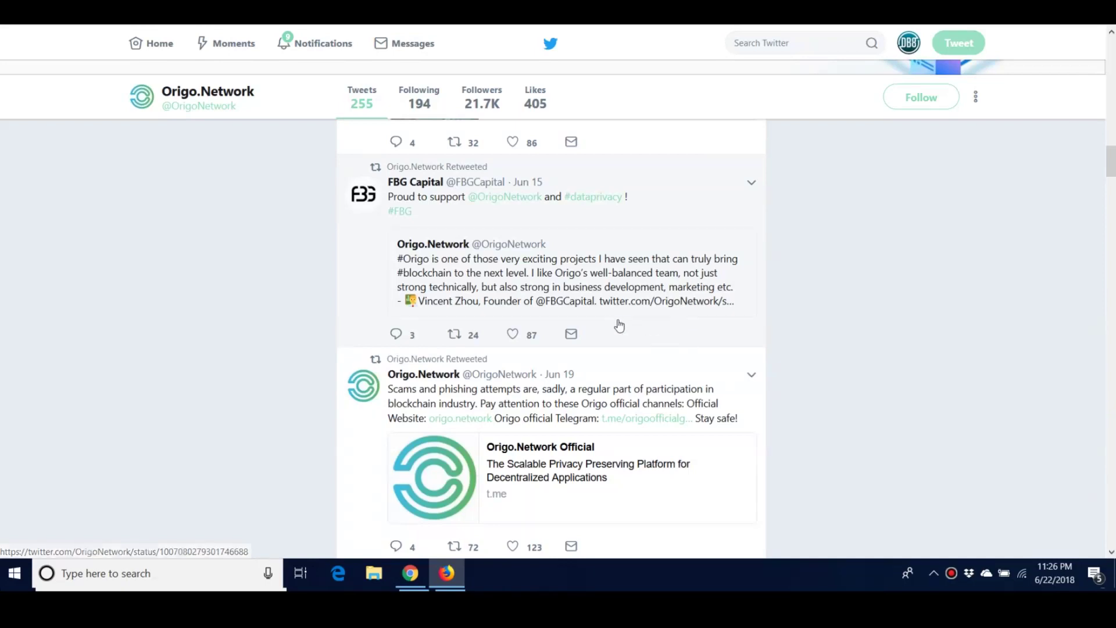
scroll(682, 301, "up", 2)
scroll(683, 302, "up", 2)
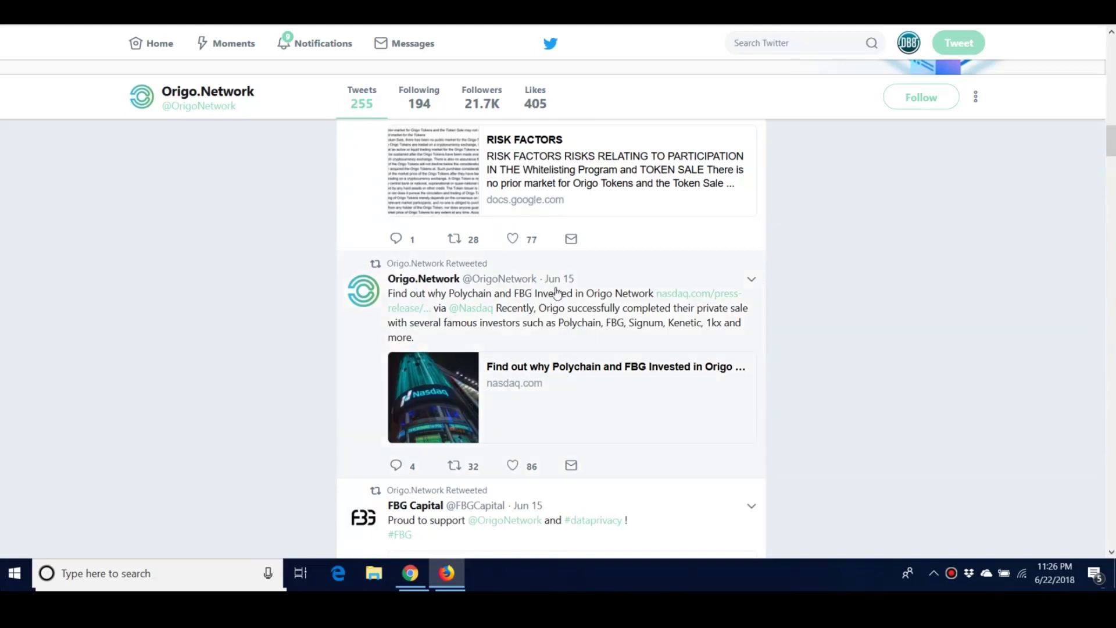
- Open the Nasdaq article on why Polychain and FBG invested in Origo Network
left_click(578, 294)
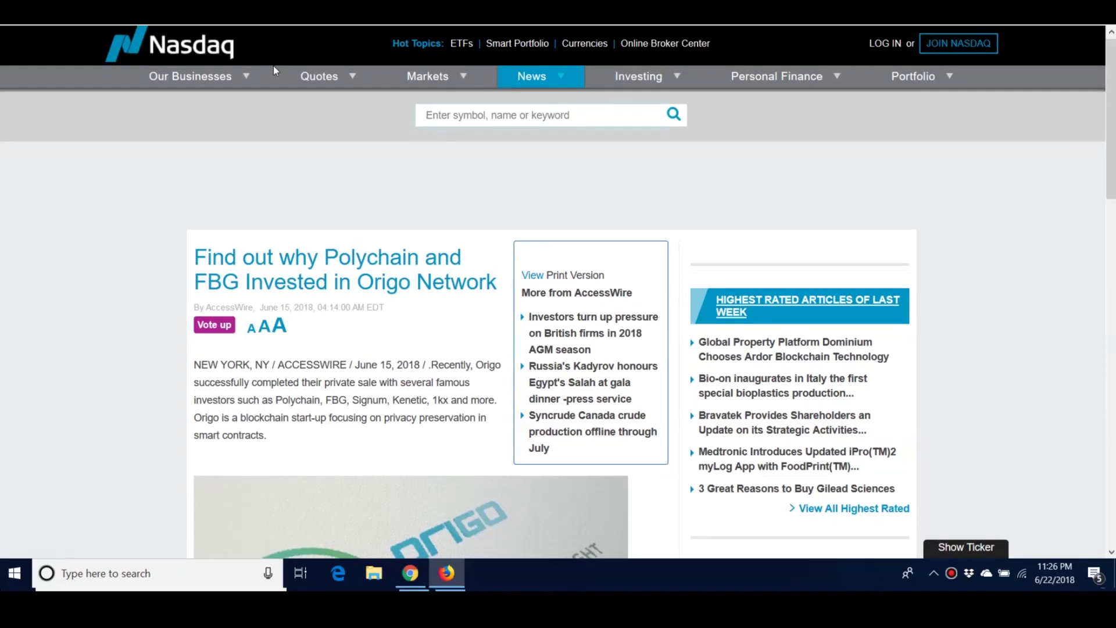
scroll(274, 65, "down", 1)
scroll(273, 65, "up", 1)
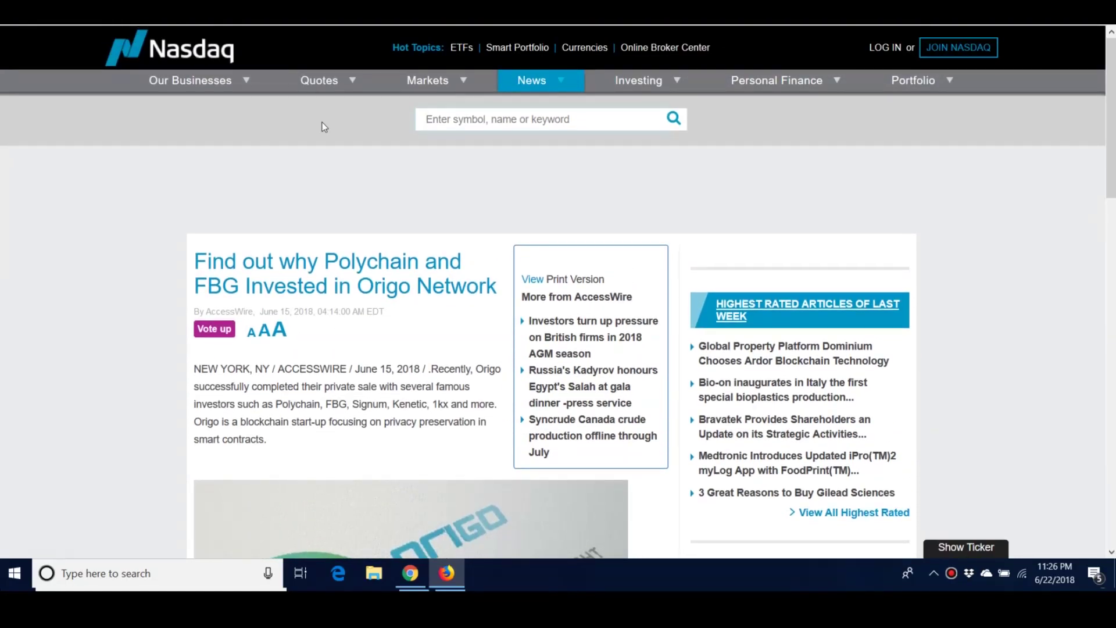
scroll(322, 127, "down", 1)
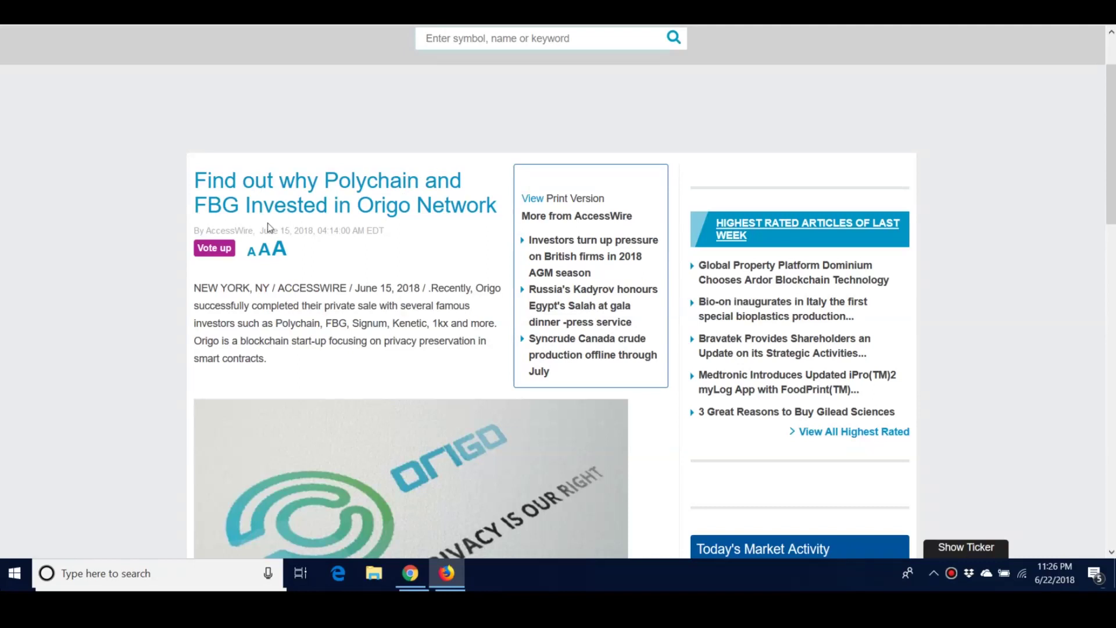
scroll(476, 267, "down", 1)
scroll(310, 213, "down", 1)
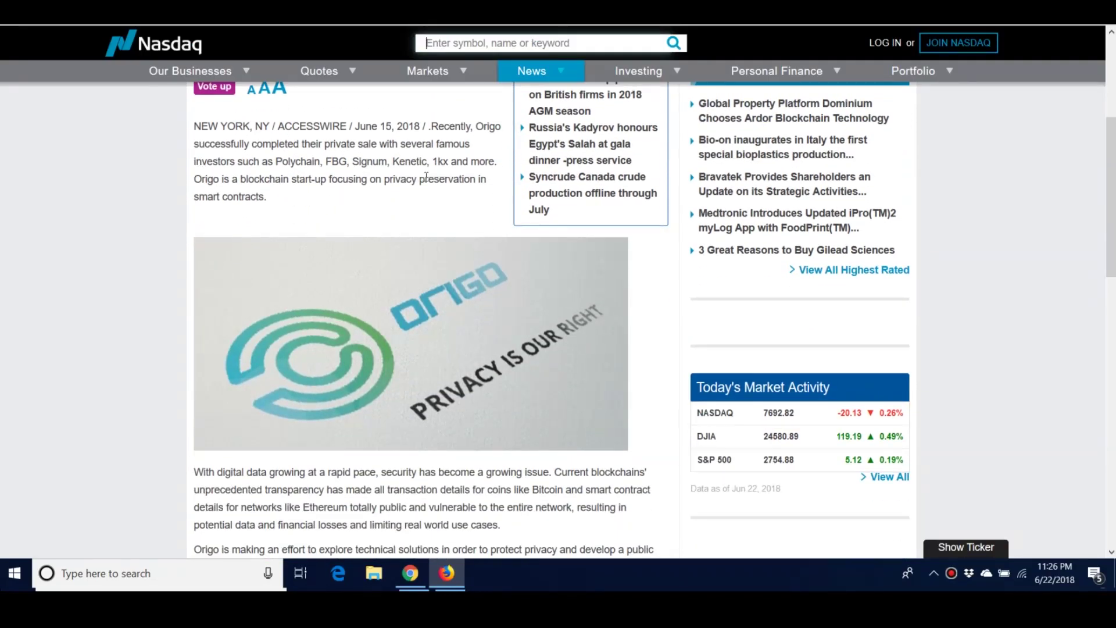
scroll(434, 179, "down", 1)
scroll(450, 178, "down", 1)
scroll(450, 179, "down", 1)
scroll(451, 183, "down", 1)
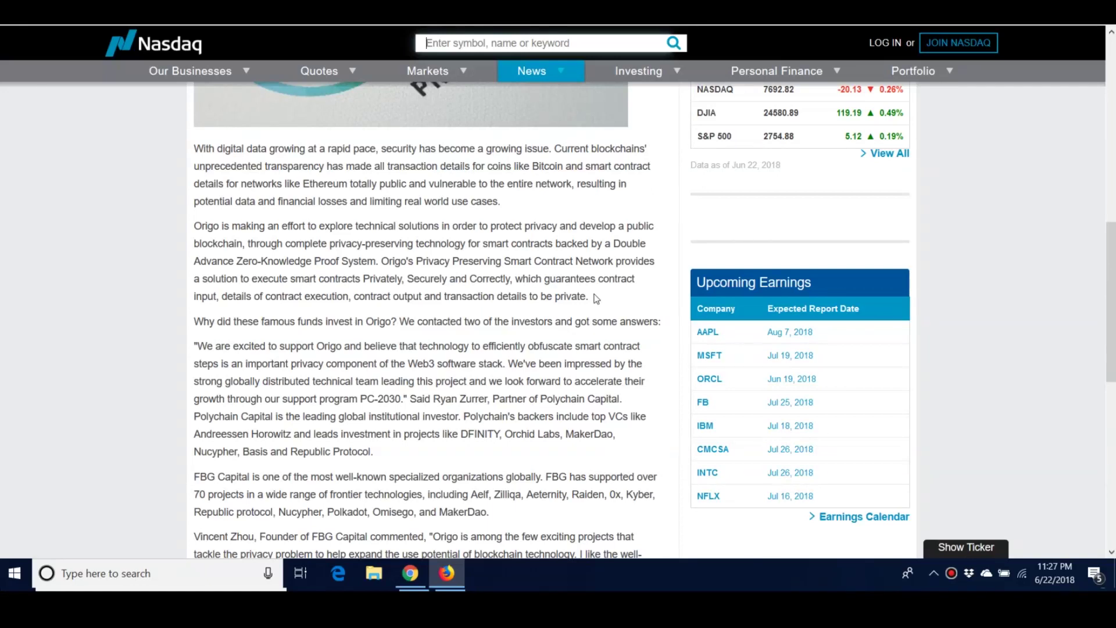
- Highlight a passage of the Origo investment article, then clear the selection
left_click_drag(172, 219, 496, 242)
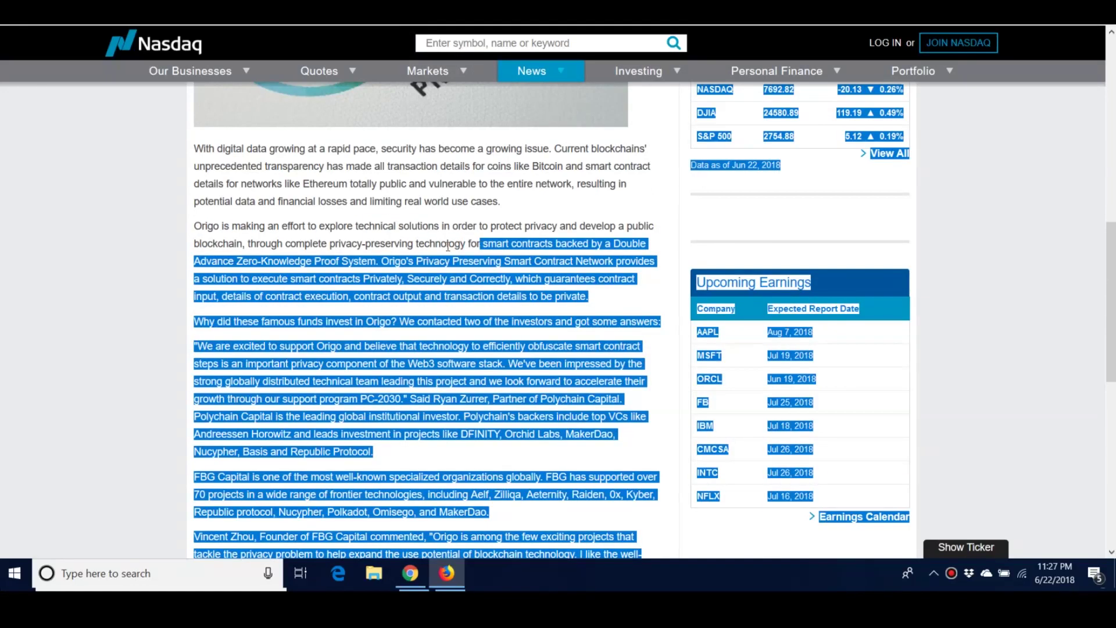
left_click(201, 230)
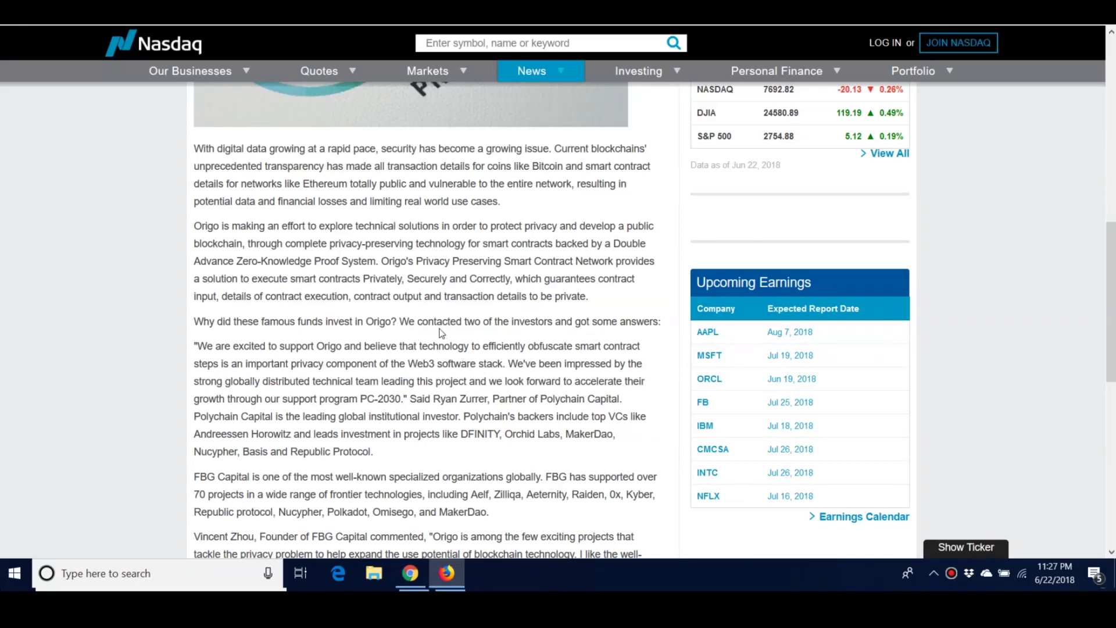
scroll(270, 320, "down", 2)
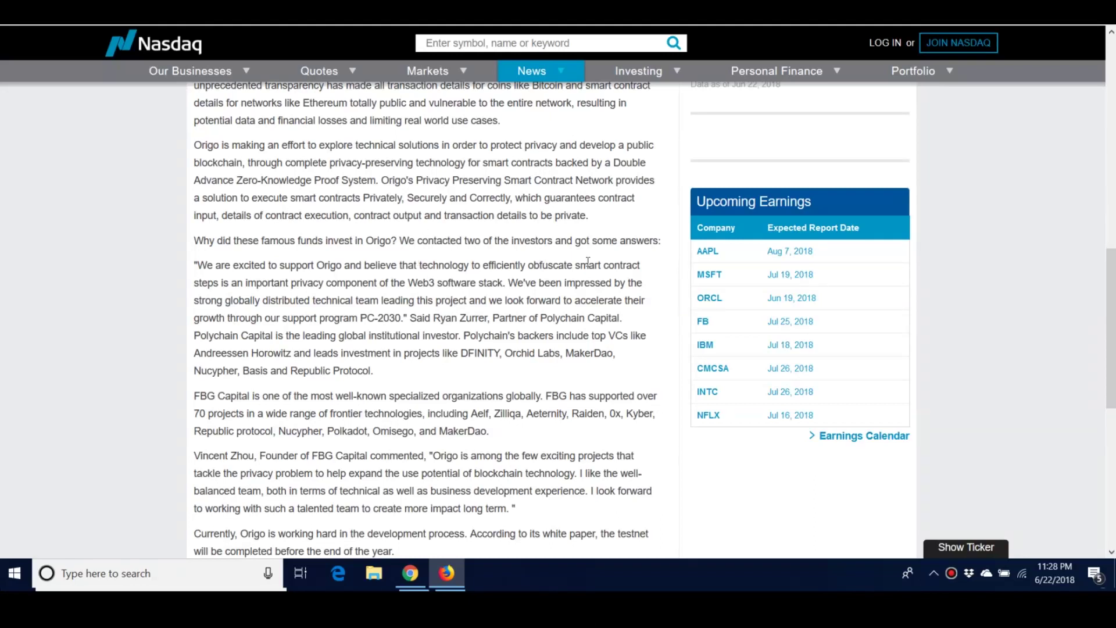
scroll(320, 253, "down", 2)
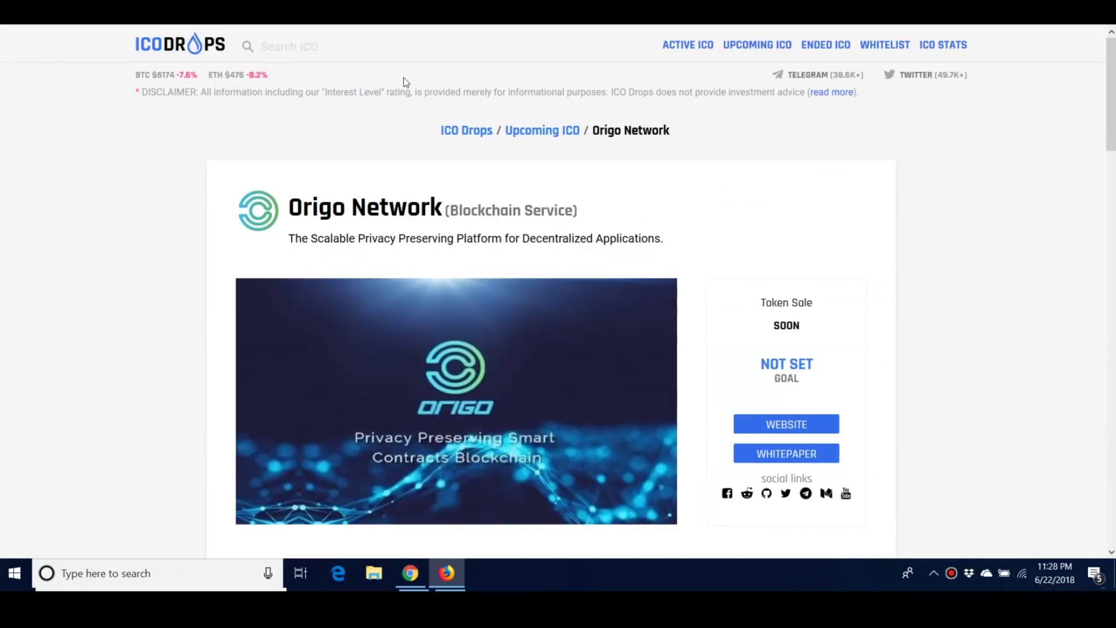
scroll(464, 310, "down", 3)
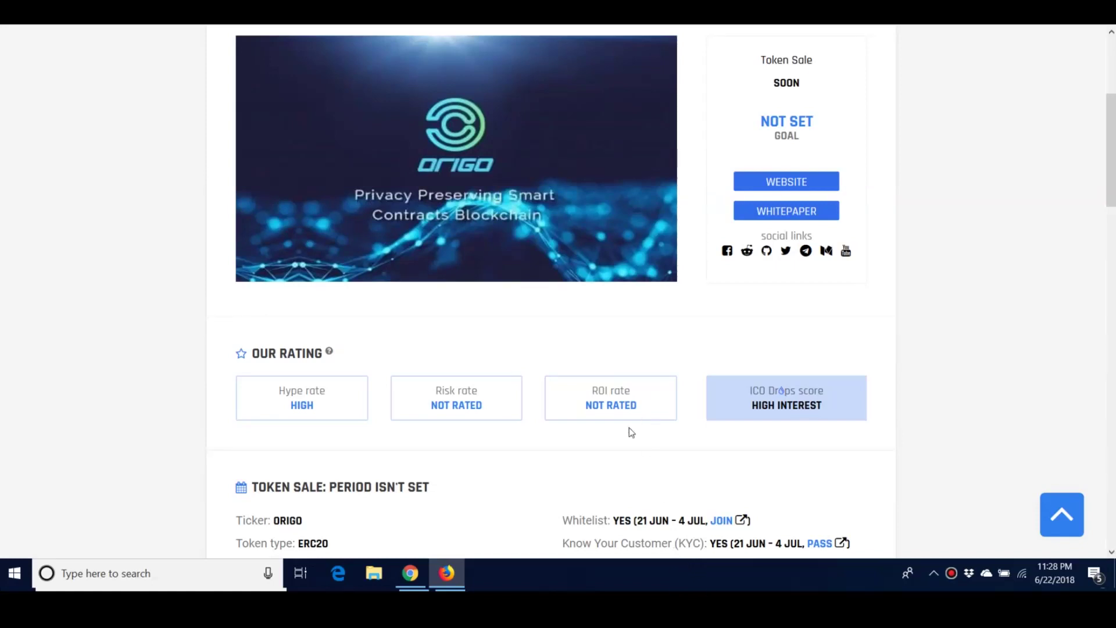
scroll(461, 514, "down", 2)
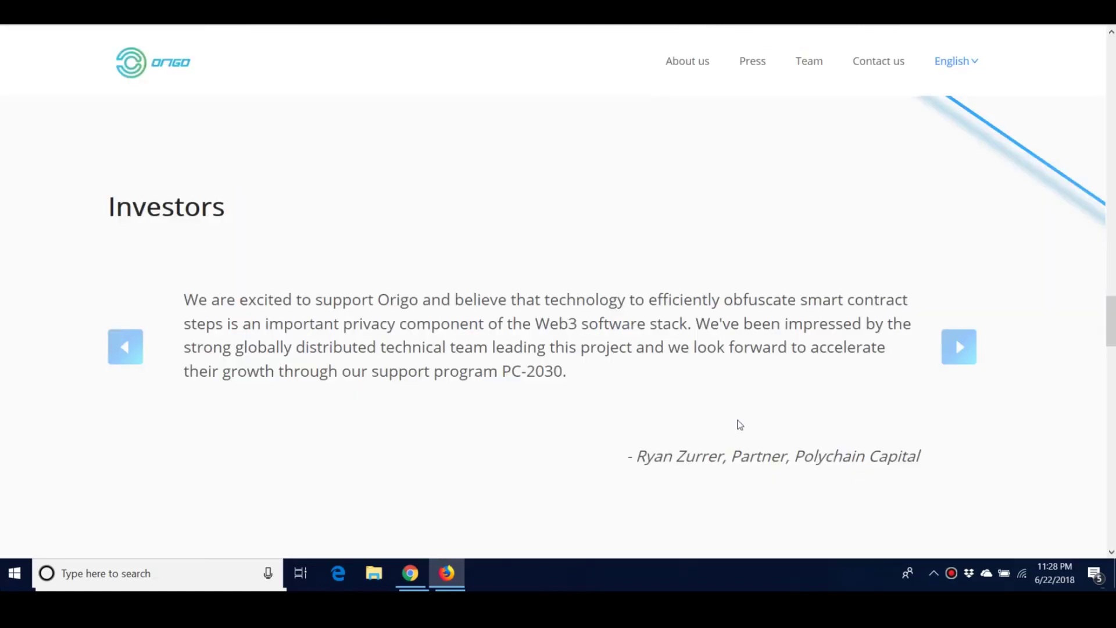
scroll(738, 424, "up", 1)
scroll(738, 424, "up", 2)
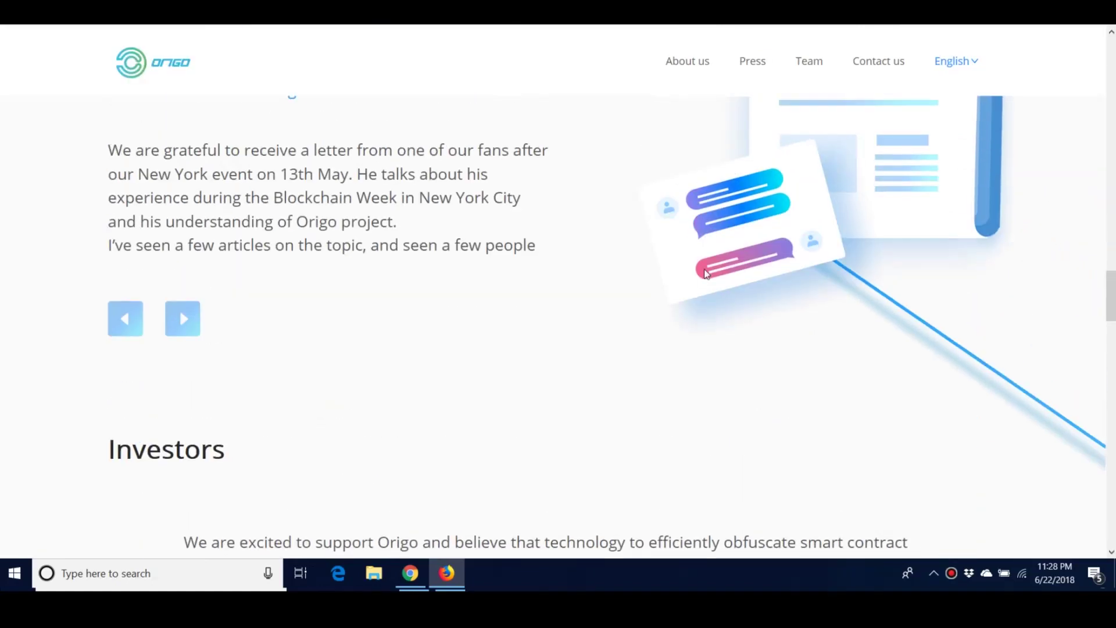
scroll(697, 280, "down", 1)
scroll(697, 280, "down", 3)
scroll(697, 280, "down", 2)
scroll(697, 281, "up", 2)
scroll(765, 369, "down", 2)
scroll(765, 368, "down", 2)
scroll(765, 368, "down", 3)
scroll(765, 369, "down", 1)
scroll(765, 370, "down", 2)
scroll(765, 370, "down", 2)
scroll(829, 131, "down", 1)
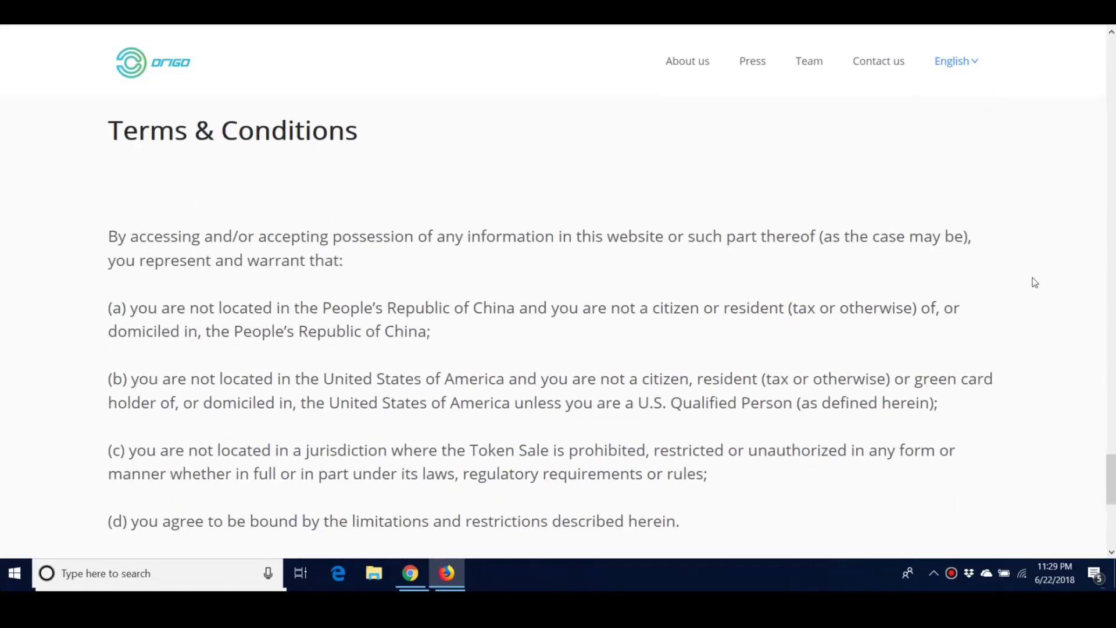
scroll(1029, 278, "down", 1)
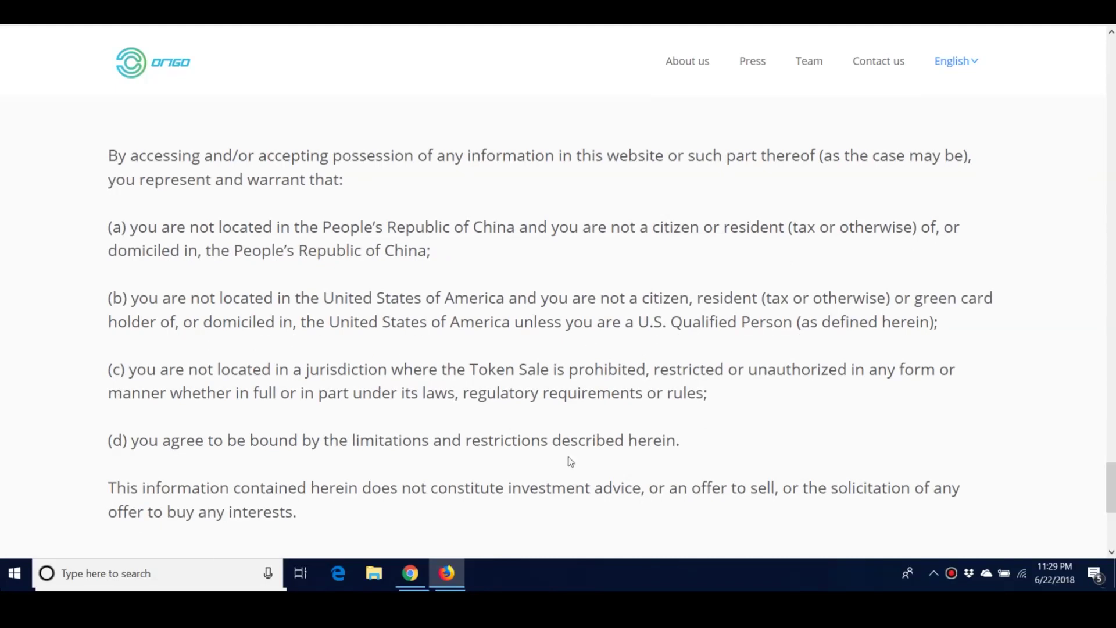
scroll(514, 349, "up", 1)
scroll(556, 344, "down", 5)
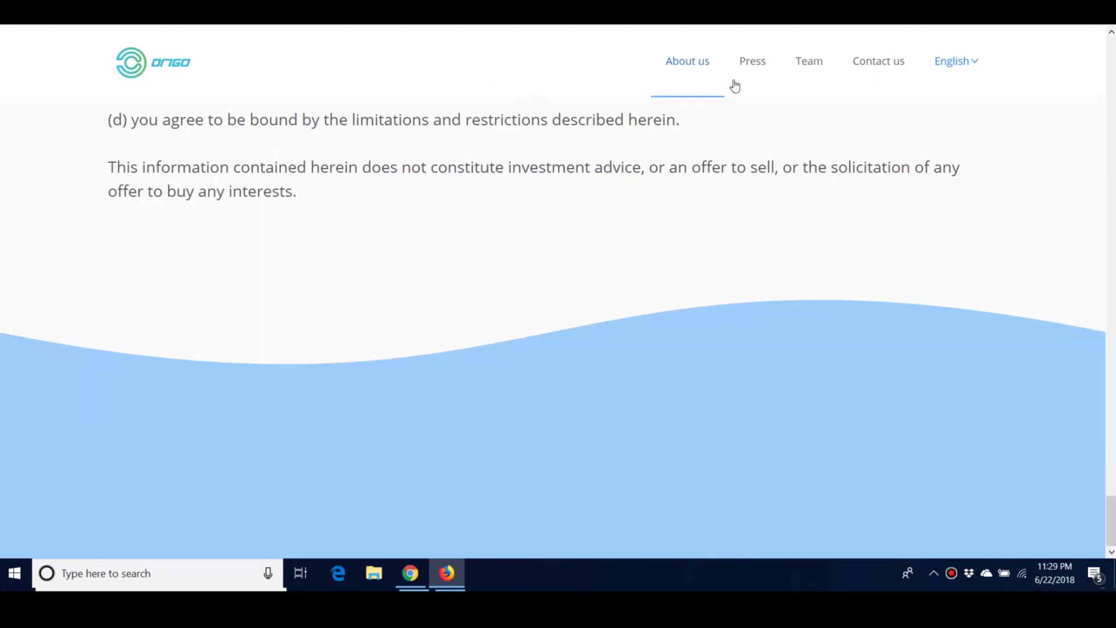
- Jump to Origo's Media Press section, then open the team and advisors page
left_click(754, 68)
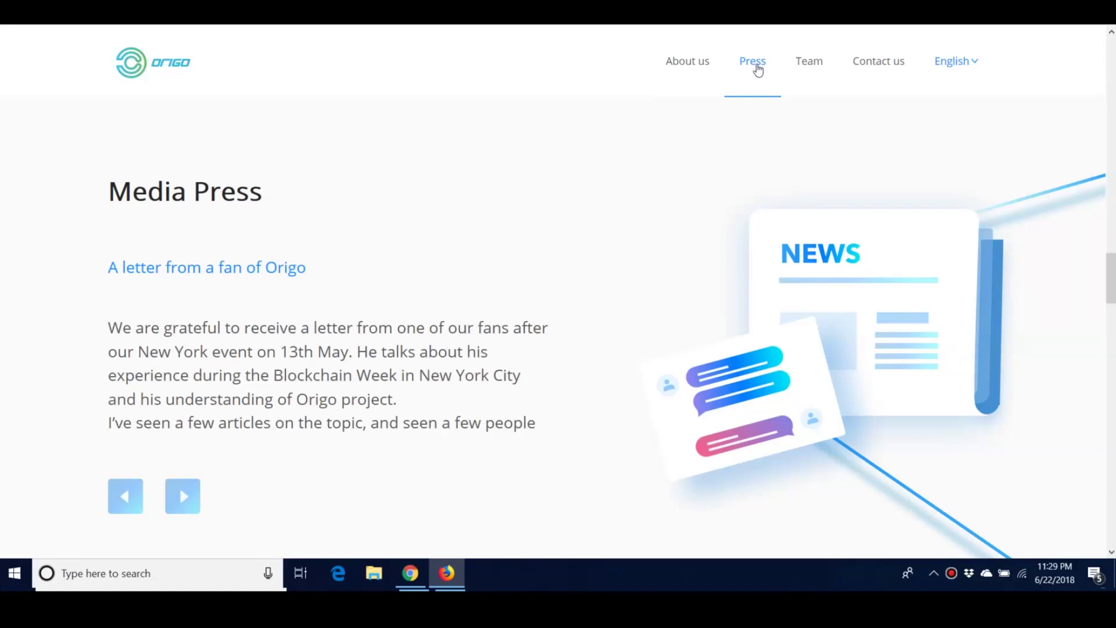
scroll(758, 78, "down", 1)
scroll(758, 78, "down", 2)
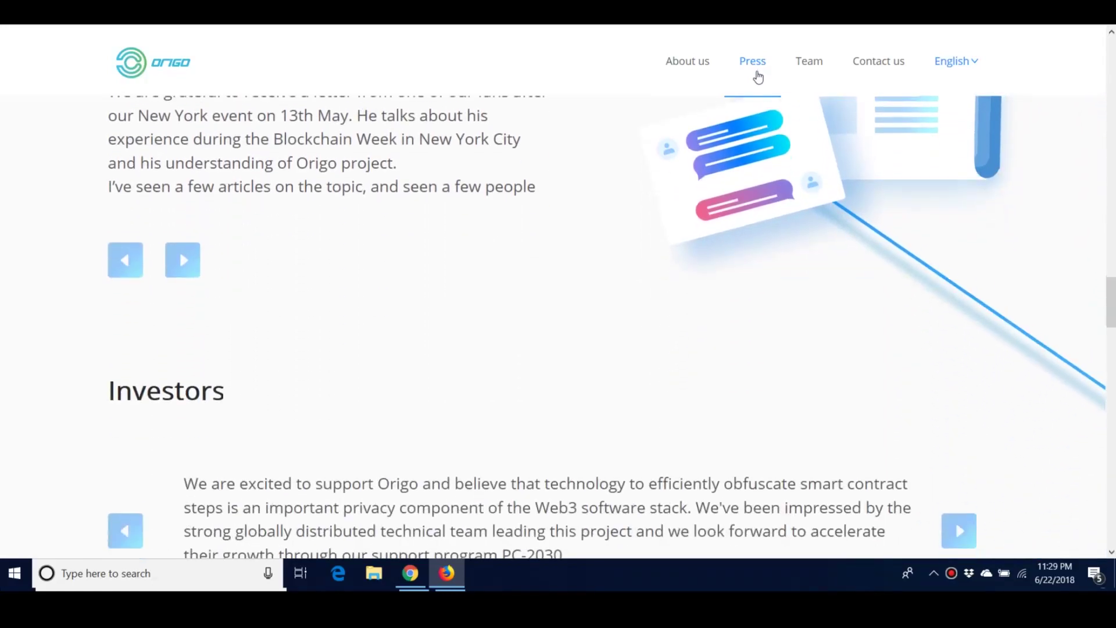
scroll(758, 78, "down", 1)
scroll(758, 77, "down", 1)
scroll(758, 78, "down", 2)
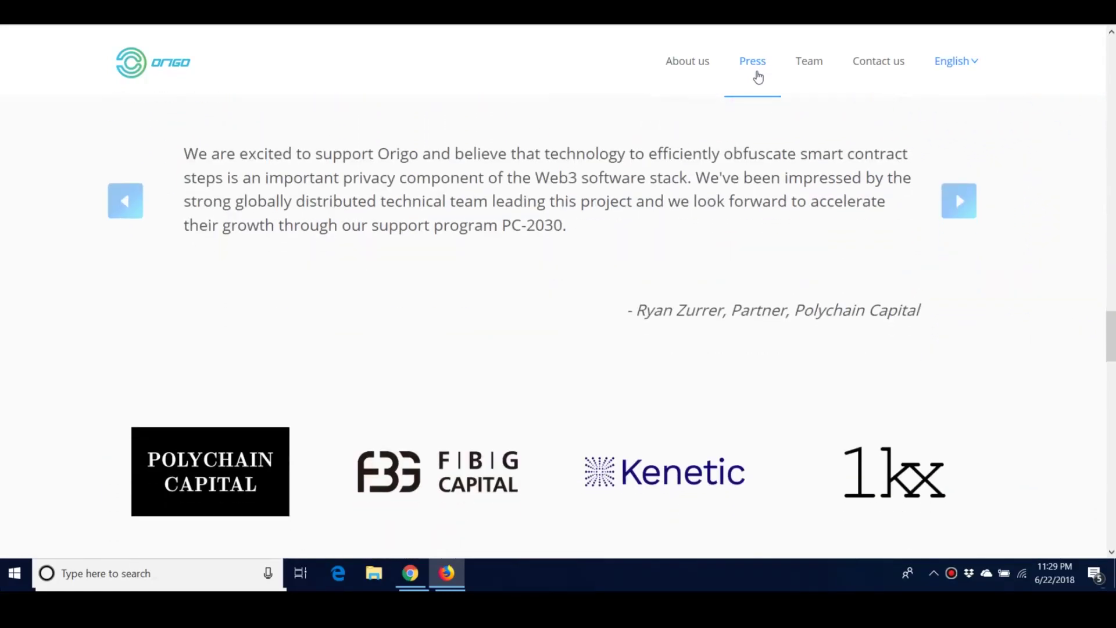
scroll(854, 346, "up", 1)
scroll(854, 346, "up", 2)
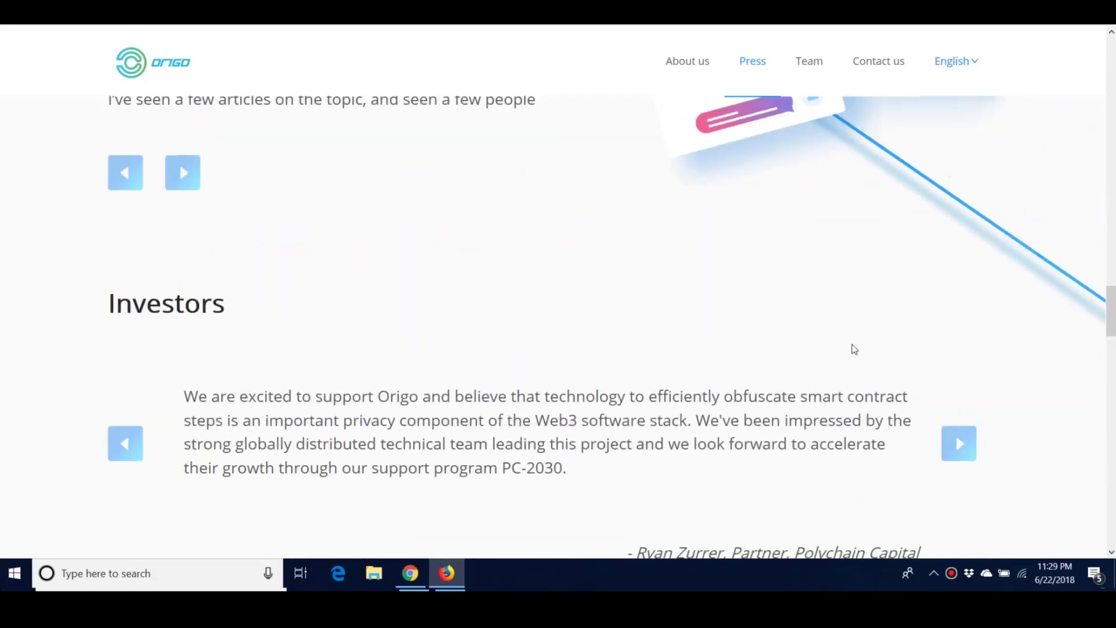
scroll(850, 349, "up", 1)
scroll(846, 349, "up", 2)
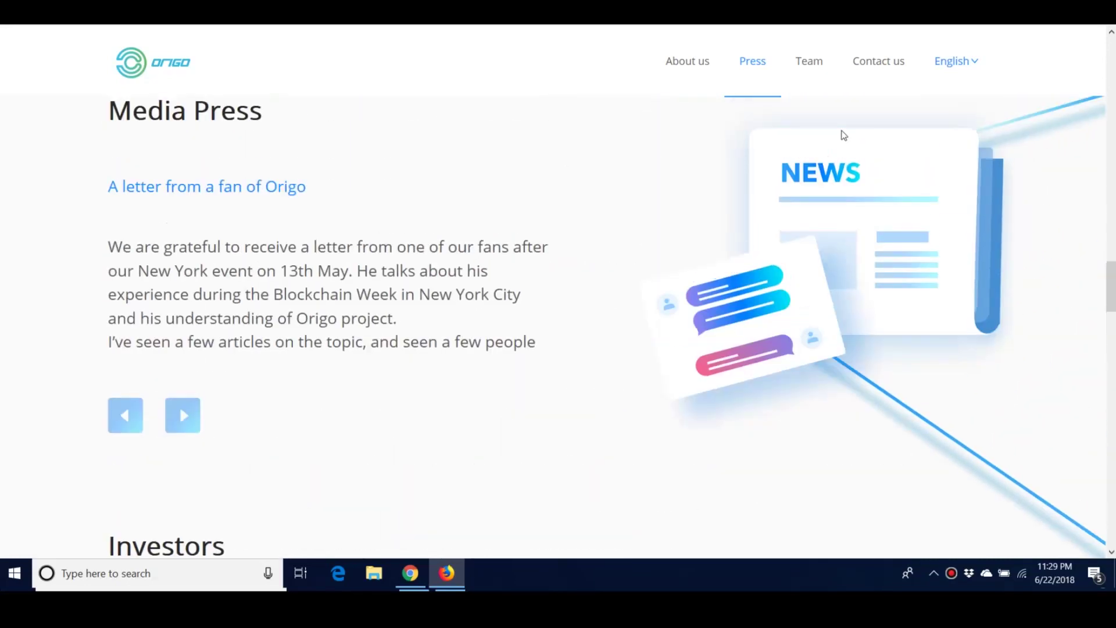
left_click(810, 59)
scroll(927, 199, "down", 3)
scroll(927, 199, "down", 1)
scroll(927, 199, "down", 3)
scroll(920, 210, "down", 3)
scroll(916, 210, "up", 3)
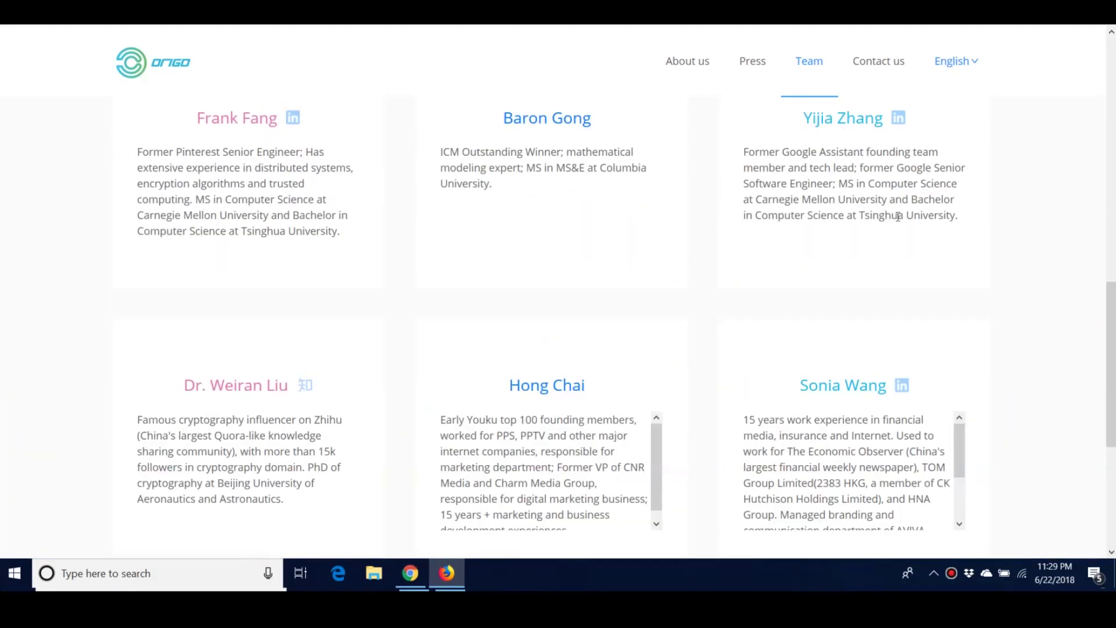
scroll(451, 177, "up", 2)
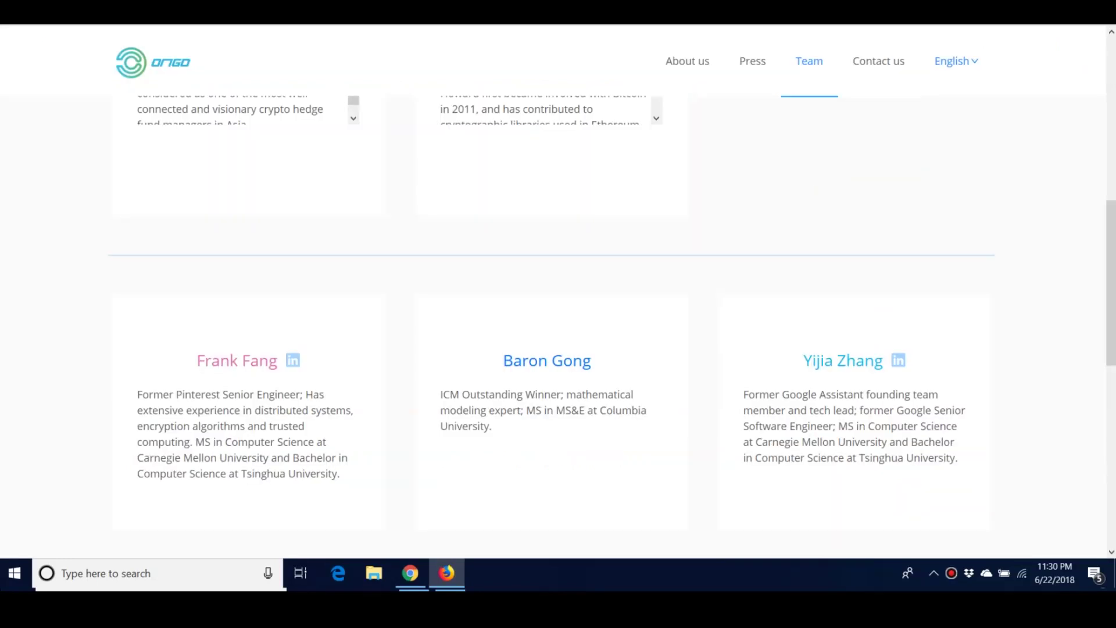
scroll(517, 188, "up", 2)
scroll(517, 187, "up", 3)
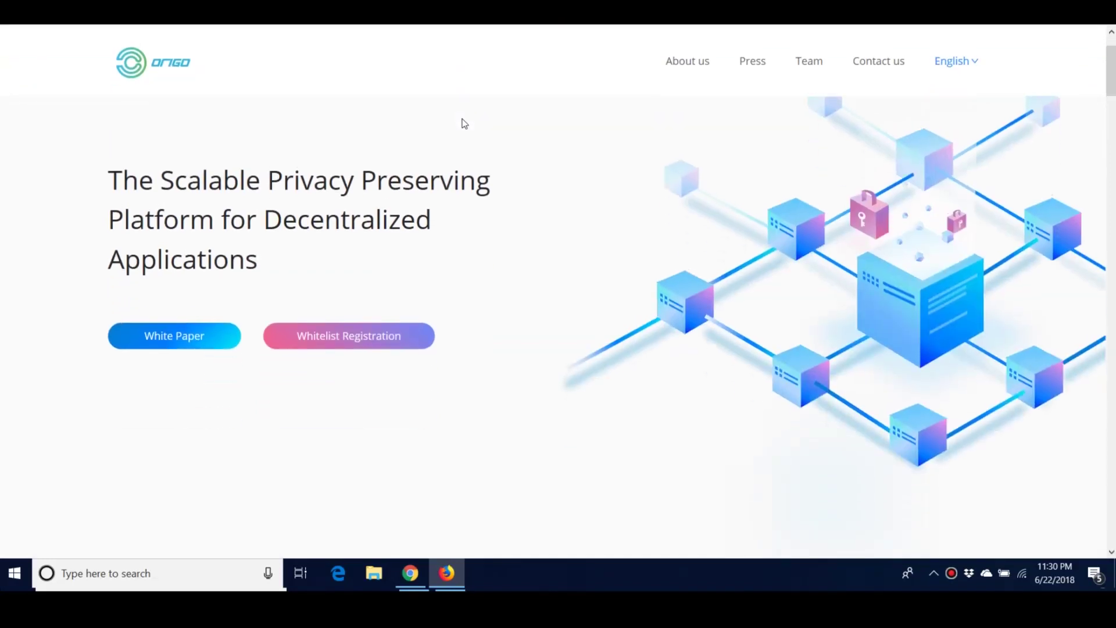
scroll(463, 127, "down", 1)
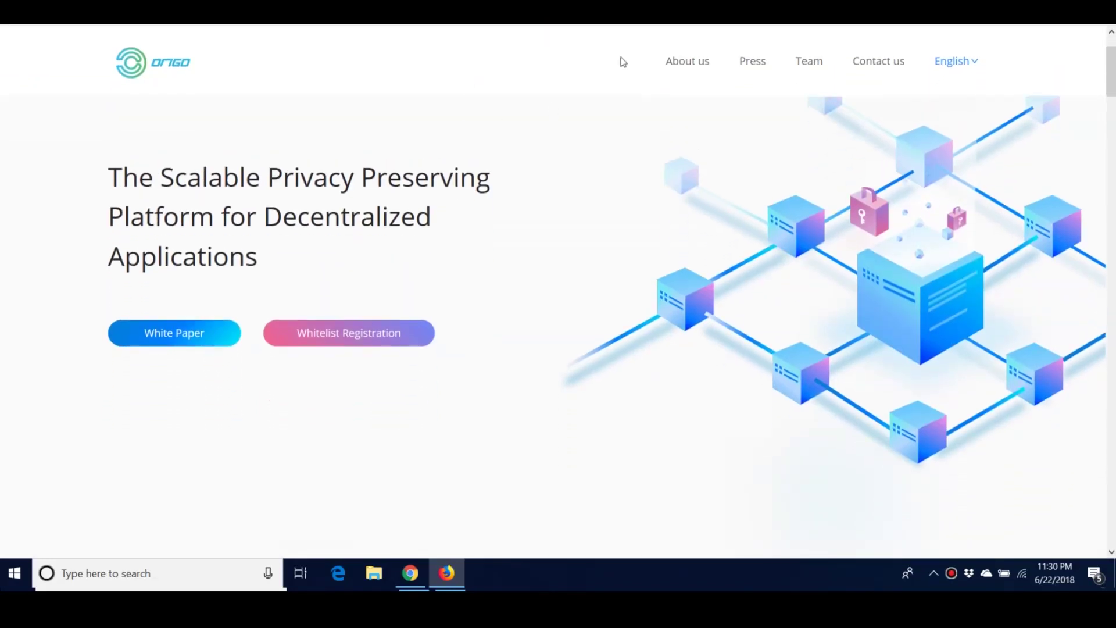
scroll(623, 76, "down", 1)
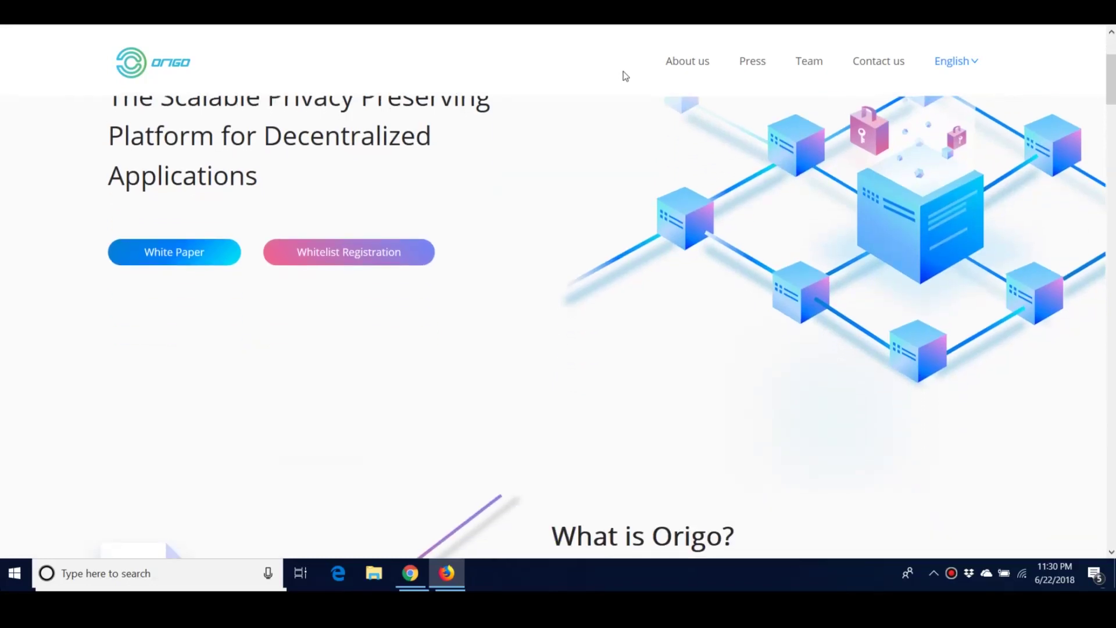
scroll(624, 76, "down", 2)
scroll(620, 100, "down", 3)
scroll(620, 110, "down", 3)
scroll(620, 112, "down", 1)
scroll(620, 112, "down", 1)
scroll(621, 113, "down", 4)
scroll(620, 113, "down", 3)
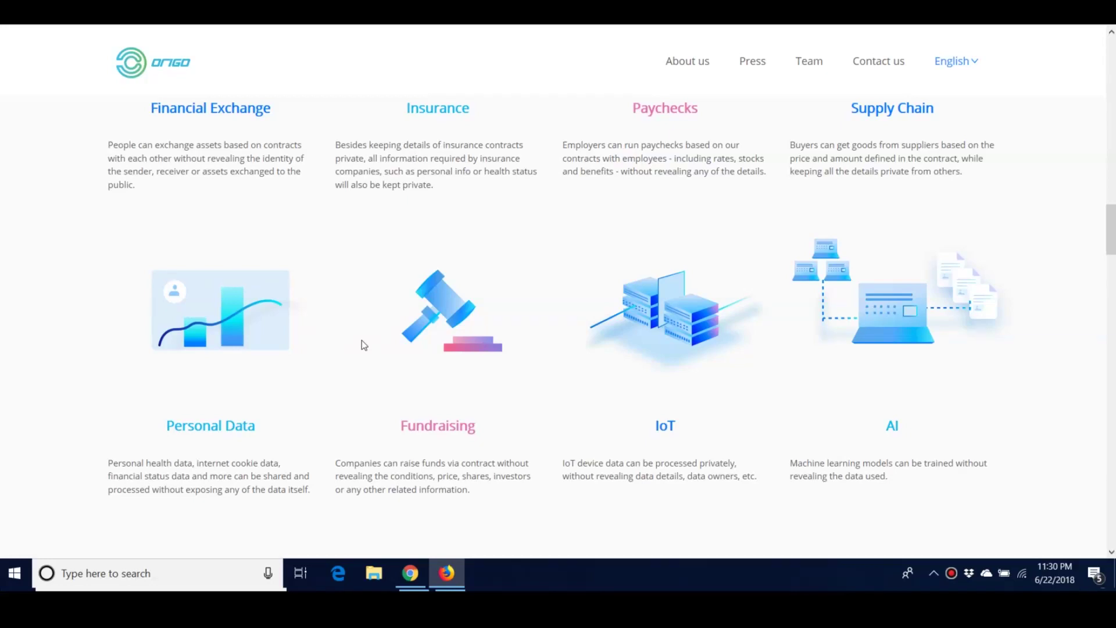
scroll(362, 344, "up", 1)
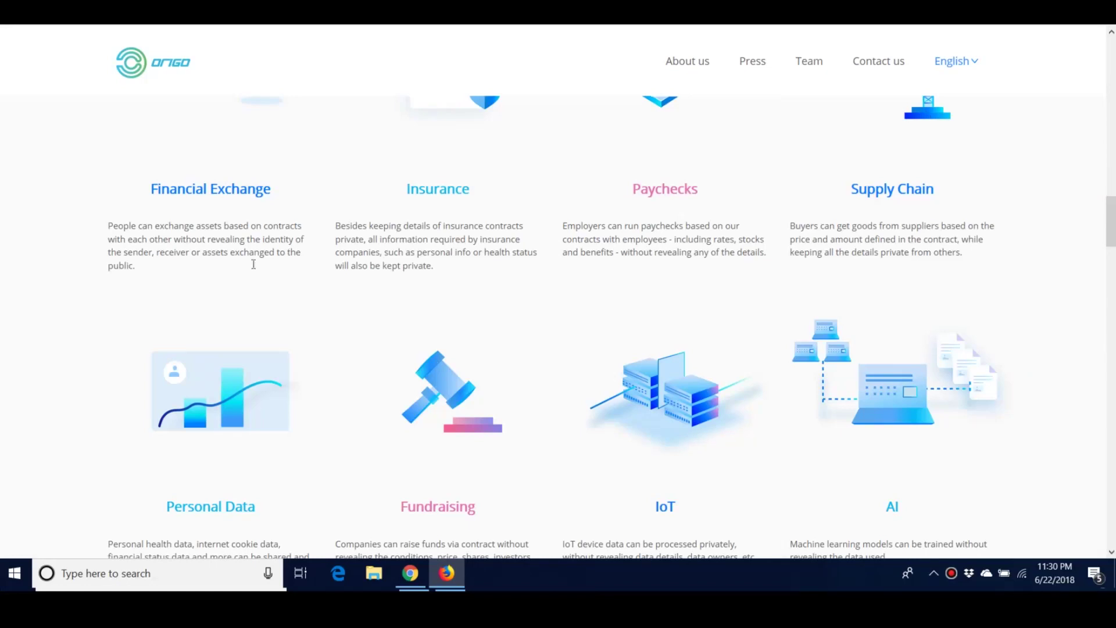
scroll(848, 362, "down", 1)
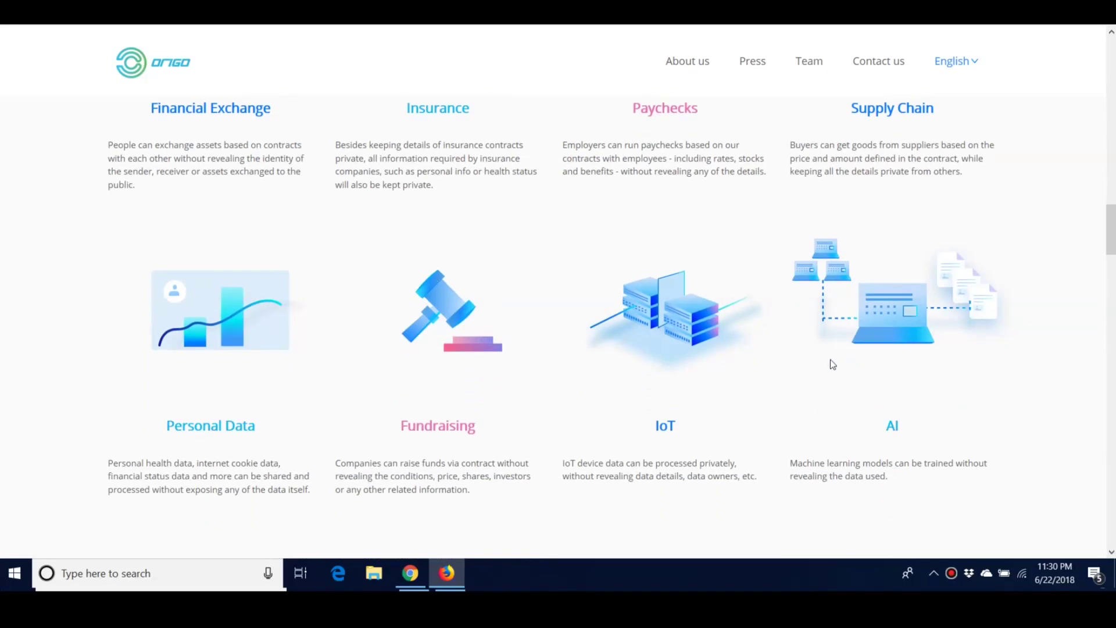
scroll(833, 364, "down", 1)
scroll(828, 369, "down", 2)
scroll(828, 361, "down", 2)
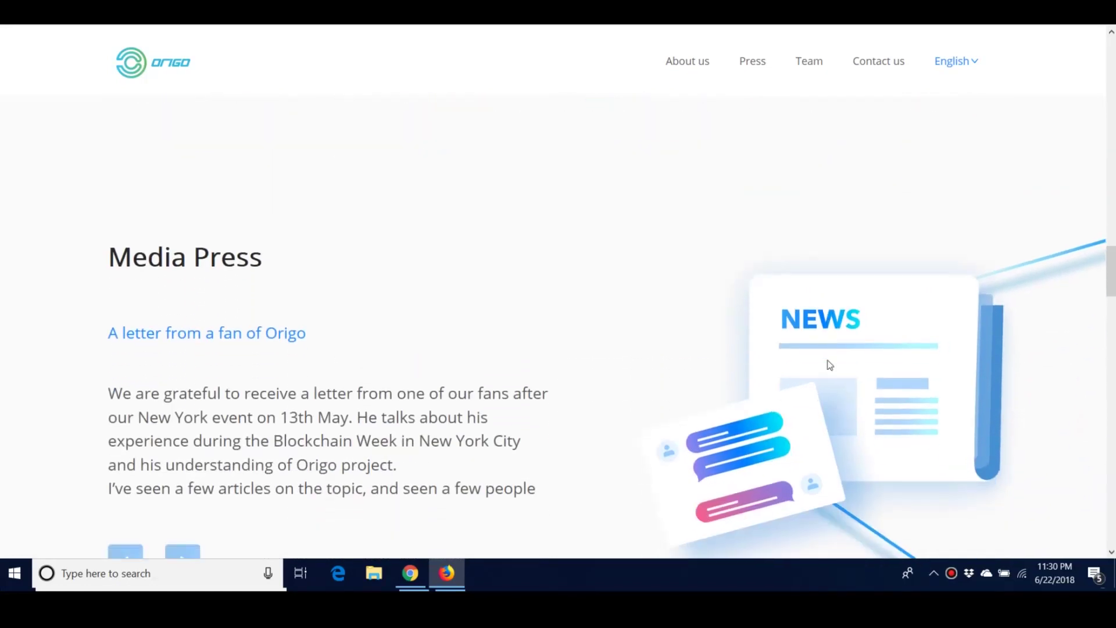
scroll(828, 360, "down", 1)
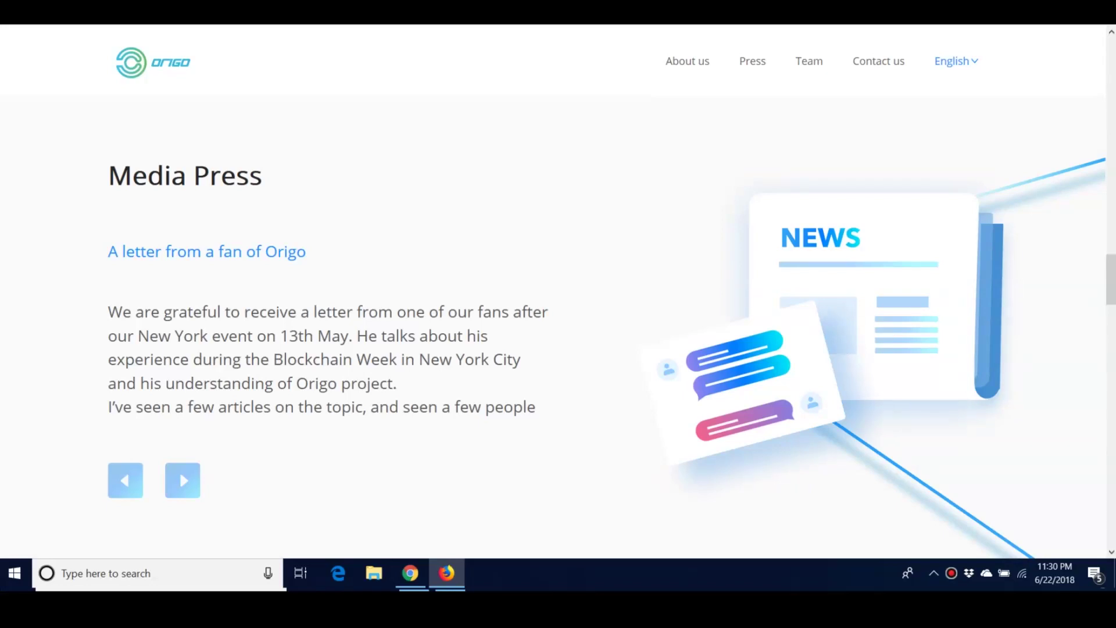
scroll(564, 373, "up", 5)
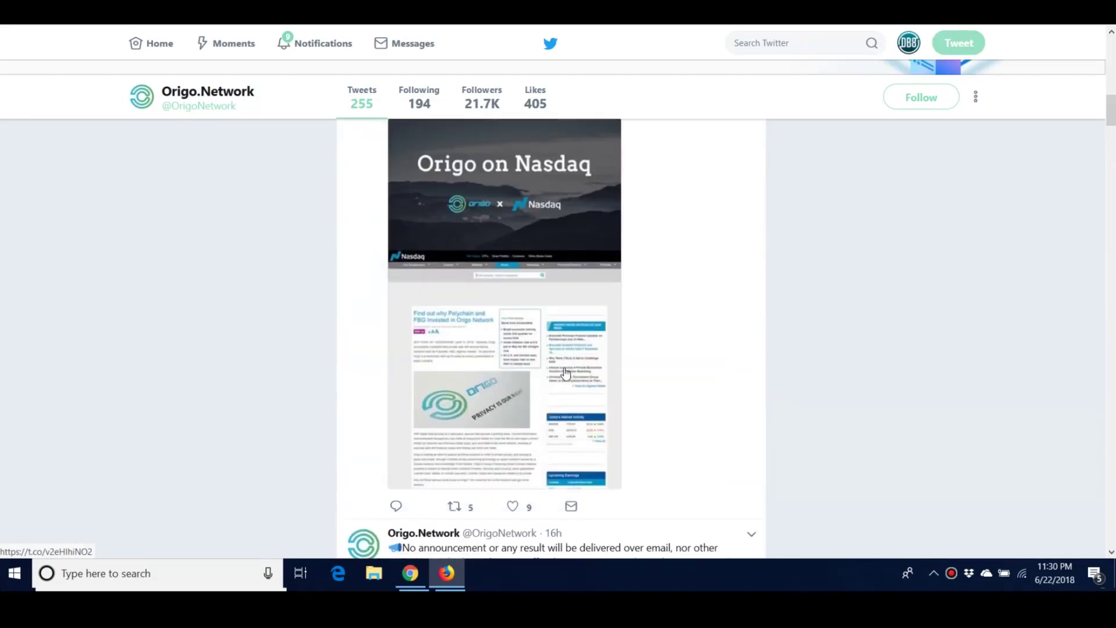
scroll(564, 373, "up", 2)
scroll(564, 373, "down", 3)
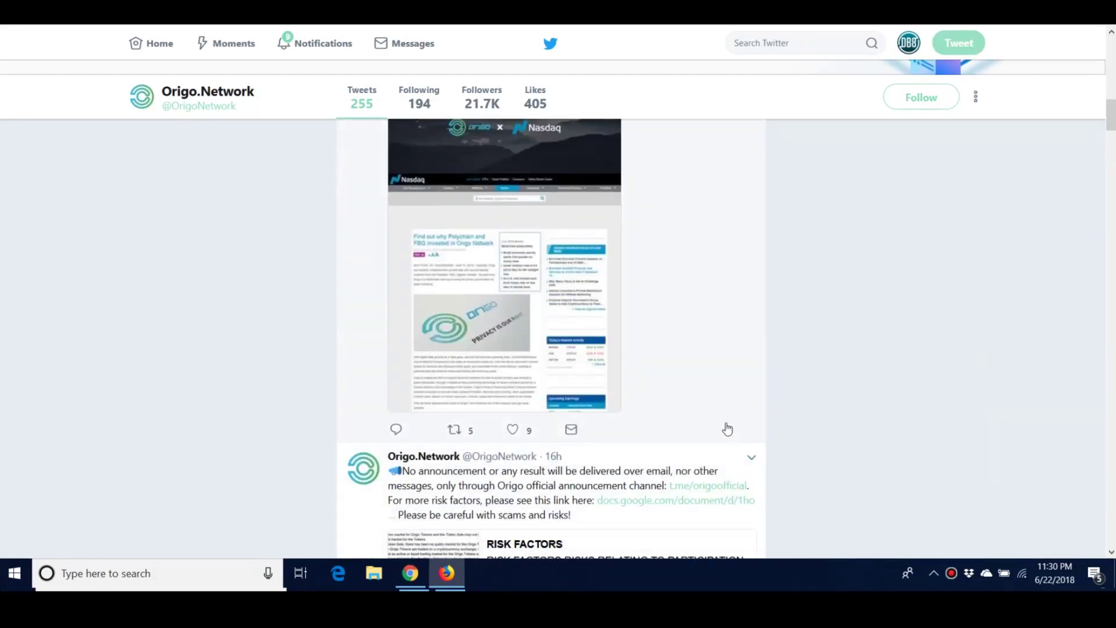